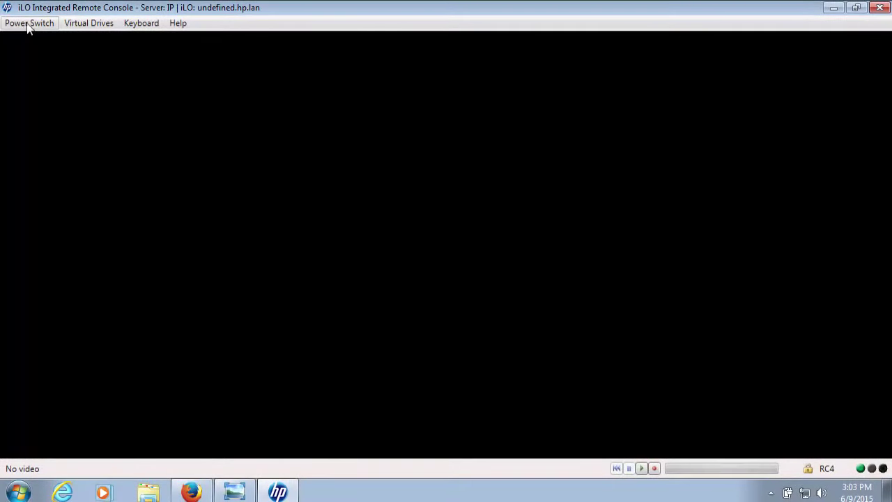
Power on the server and boot it into HP Intelligent Provisioning, continuing past the startup error notice.
click(41, 22)
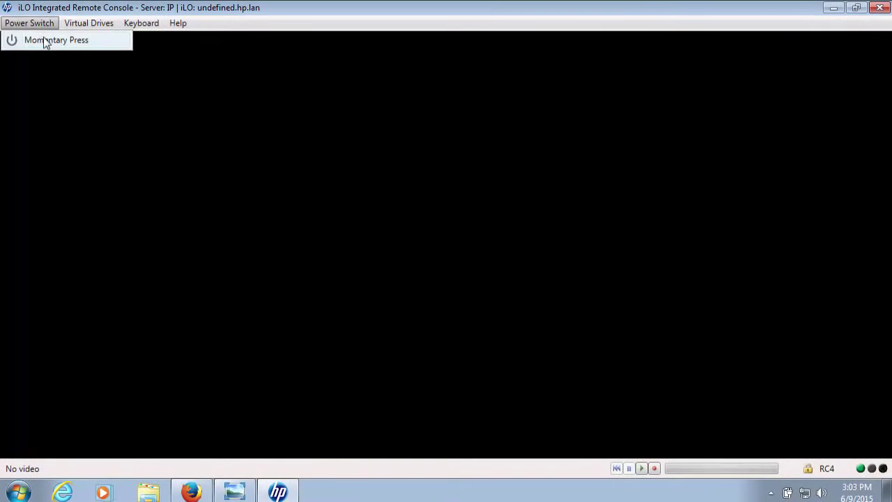
click(43, 40)
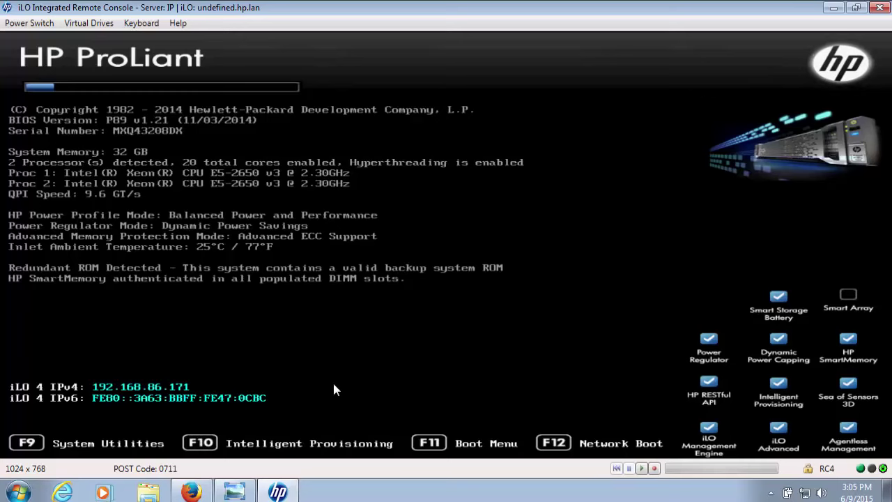
key(F10)
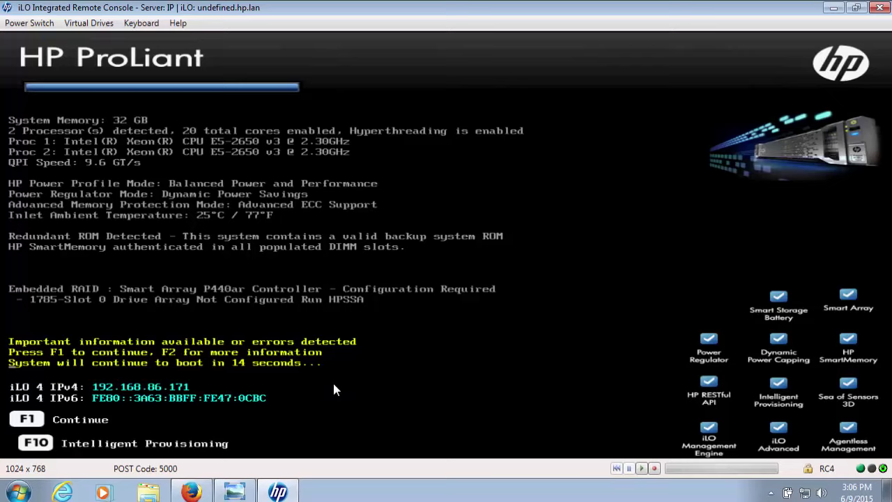
key(F1)
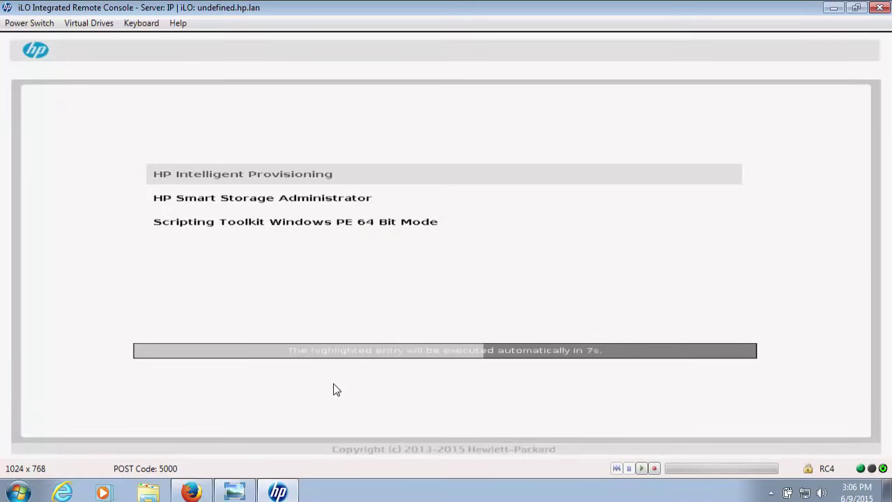
key(Return)
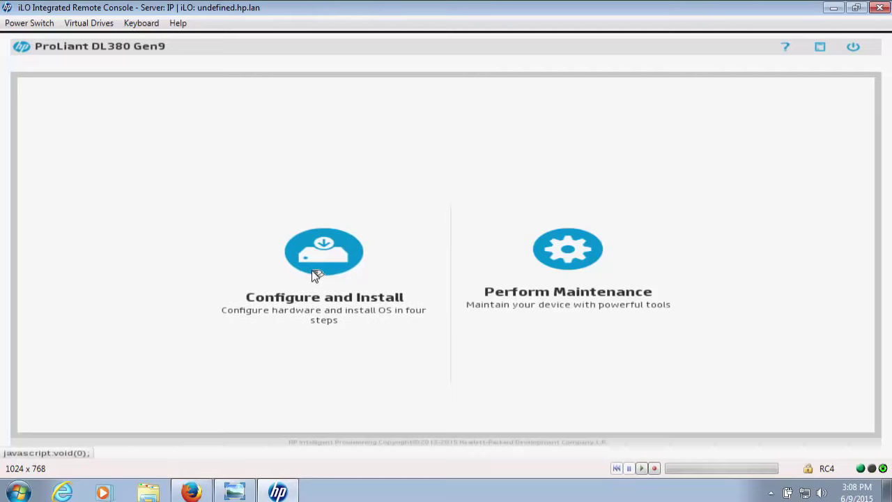
Look over the Perform Maintenance tools and return to the Intelligent Provisioning start page.
click(551, 270)
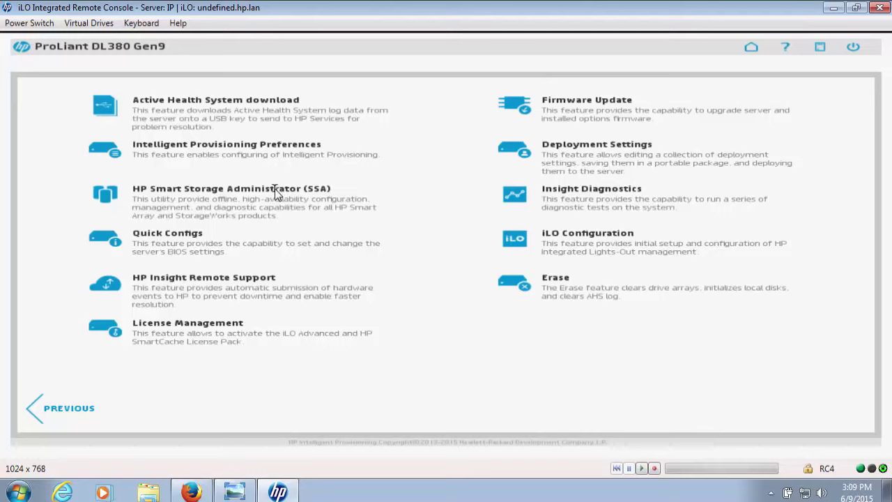
click(38, 407)
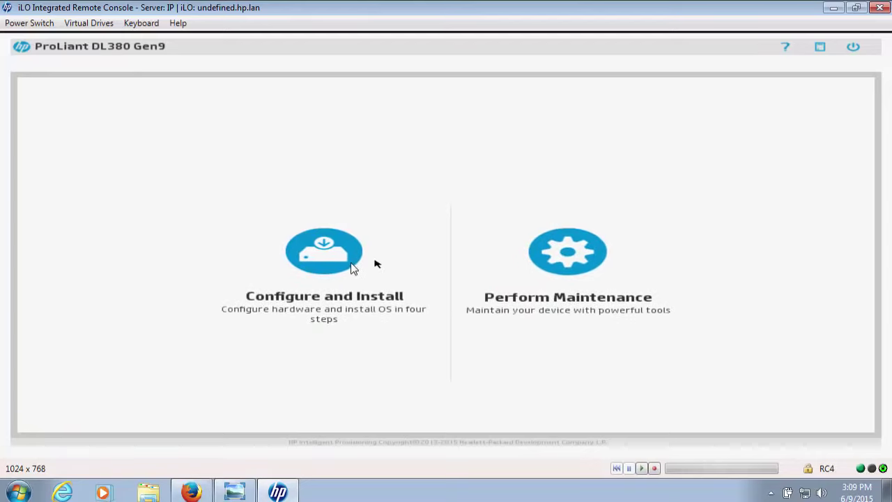
Start Configure and Install, set System Software Update to Skip Update, and accept resetting all disks.
click(331, 272)
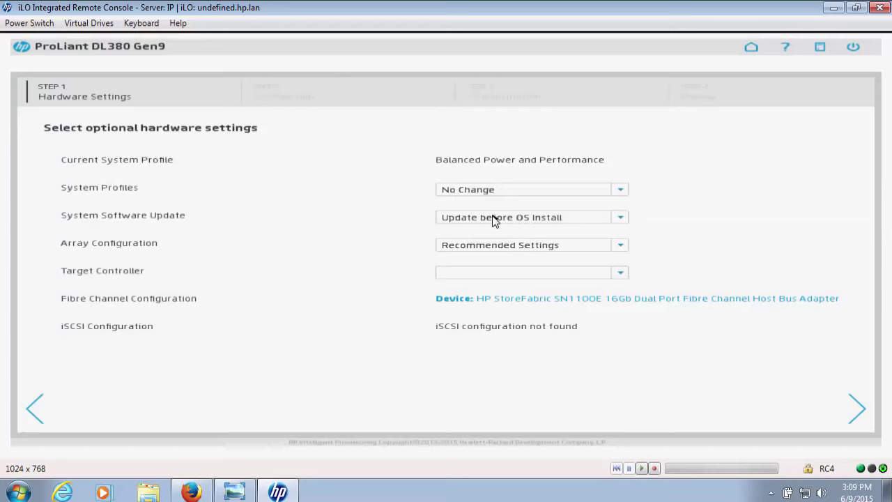
click(577, 219)
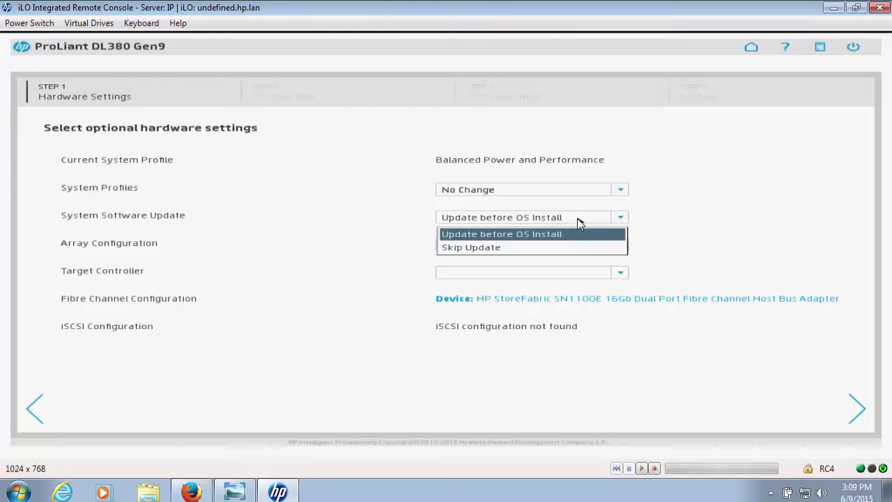
click(494, 247)
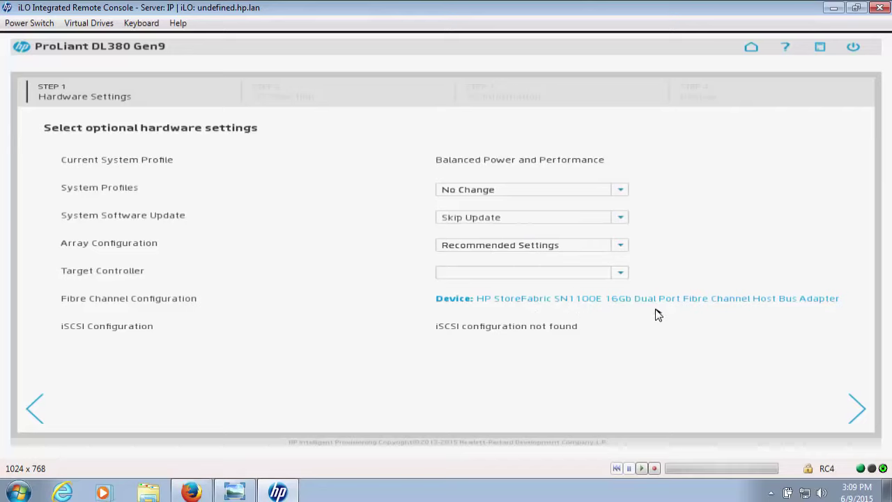
click(858, 412)
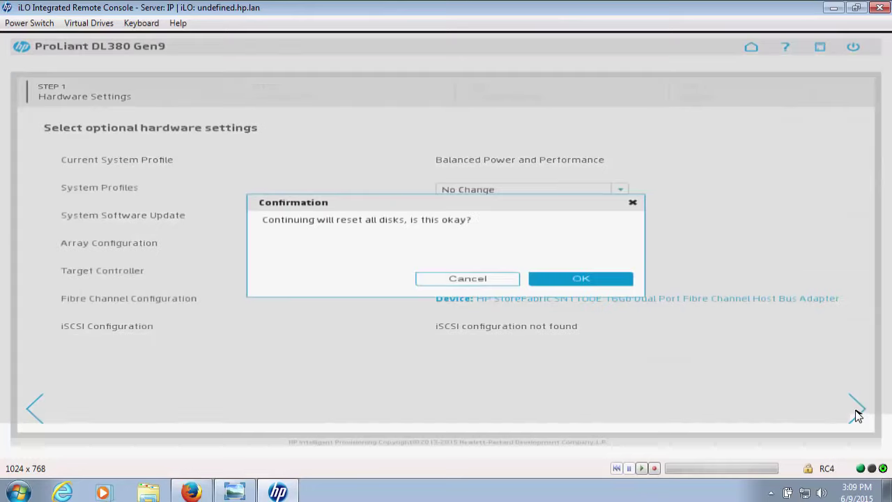
click(568, 279)
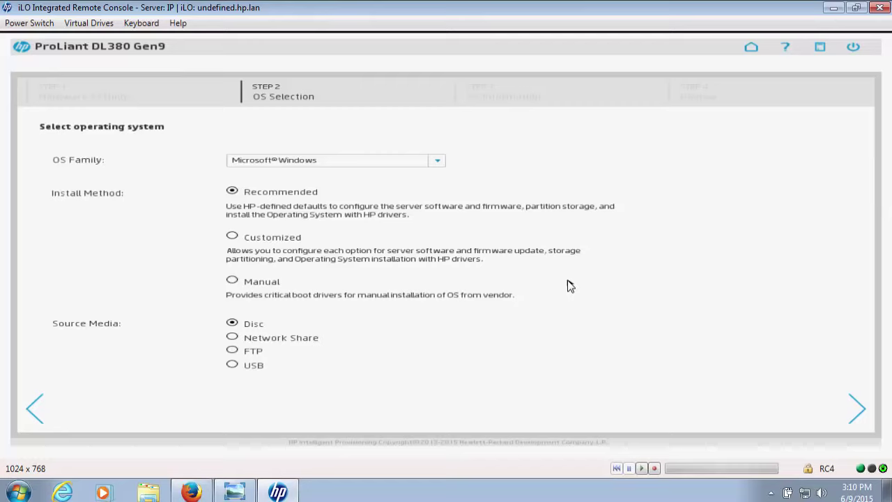
Keep Microsoft Windows as the OS family, choose the Customized install method, and try to continue with Disc as source media.
click(437, 162)
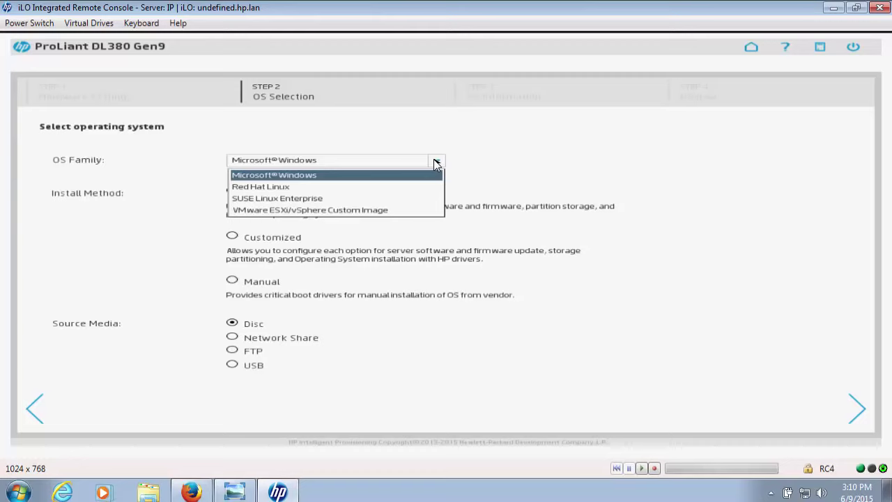
click(489, 186)
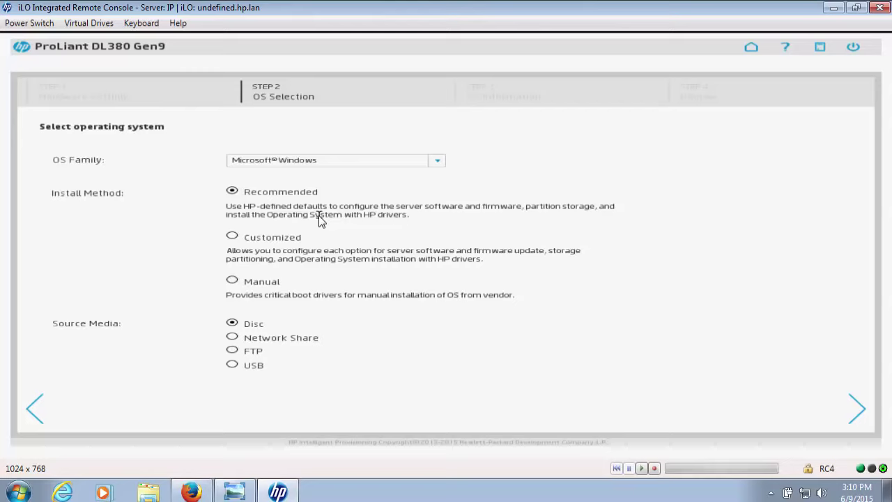
click(233, 238)
click(862, 409)
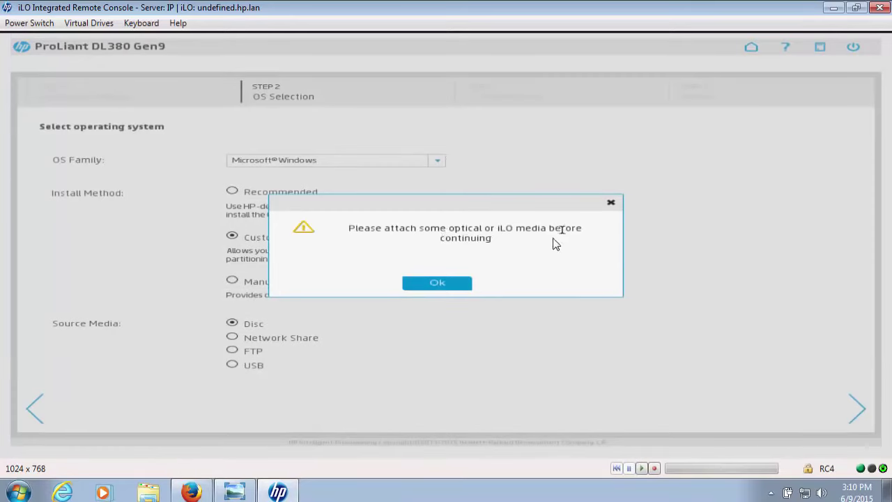
click(437, 282)
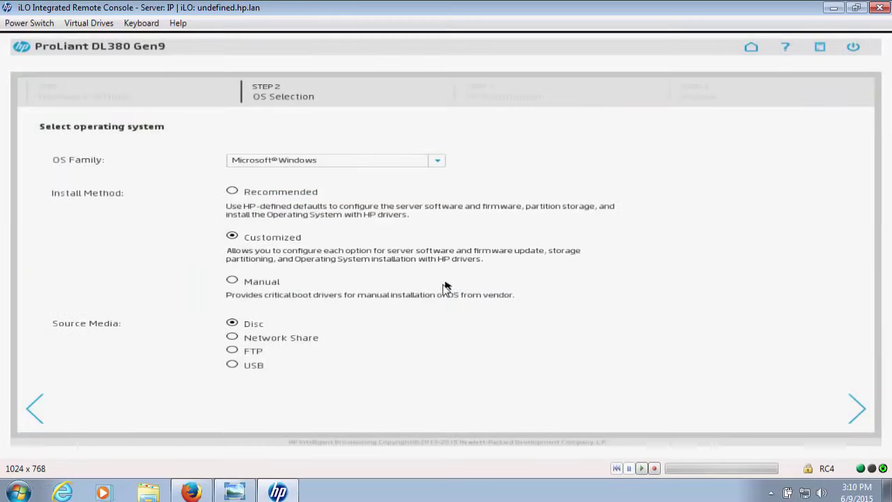
Mount the ISO en_windows_server_2012_r2_with_update_x64_dvd_4065220 as a virtual CD-ROM/DVD and continue to the OS Information page.
click(88, 23)
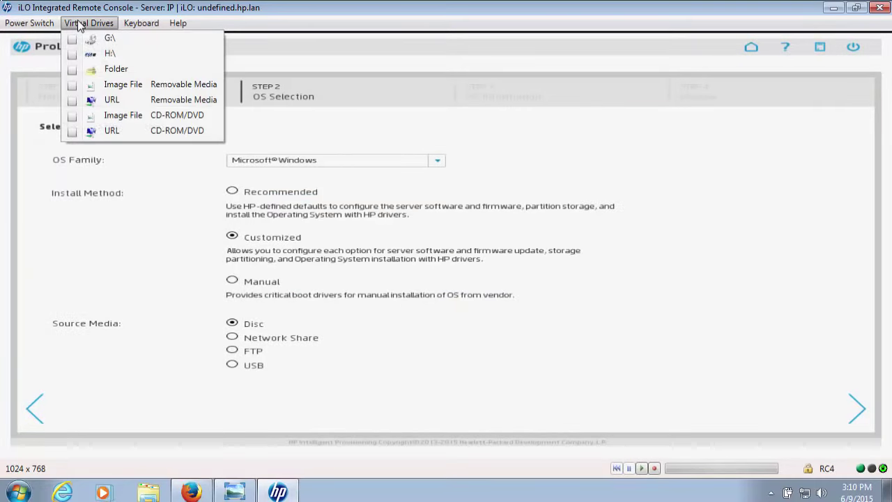
click(105, 115)
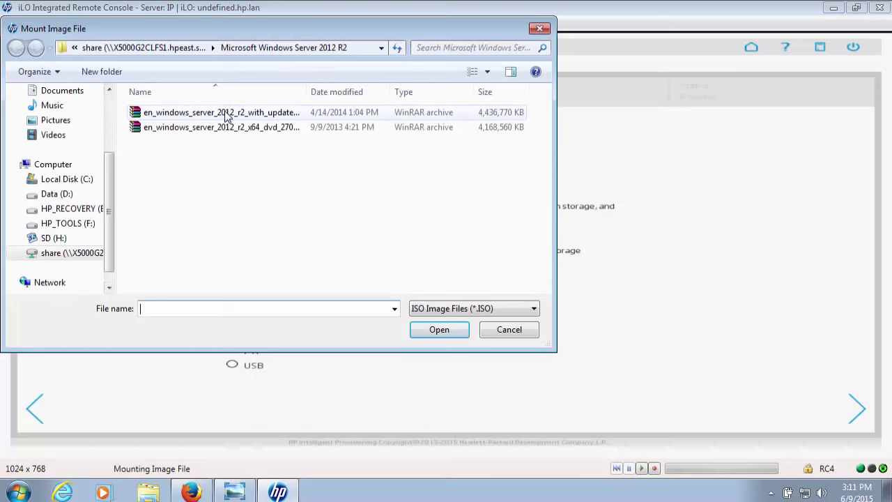
click(226, 117)
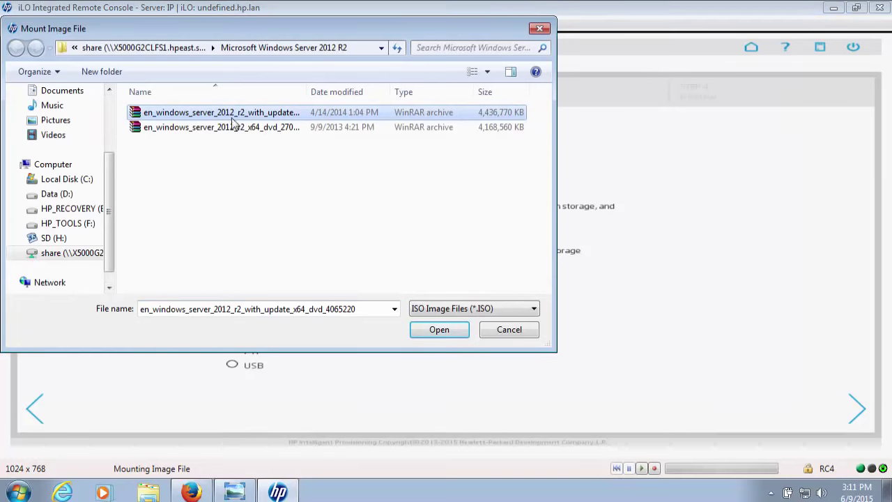
click(439, 330)
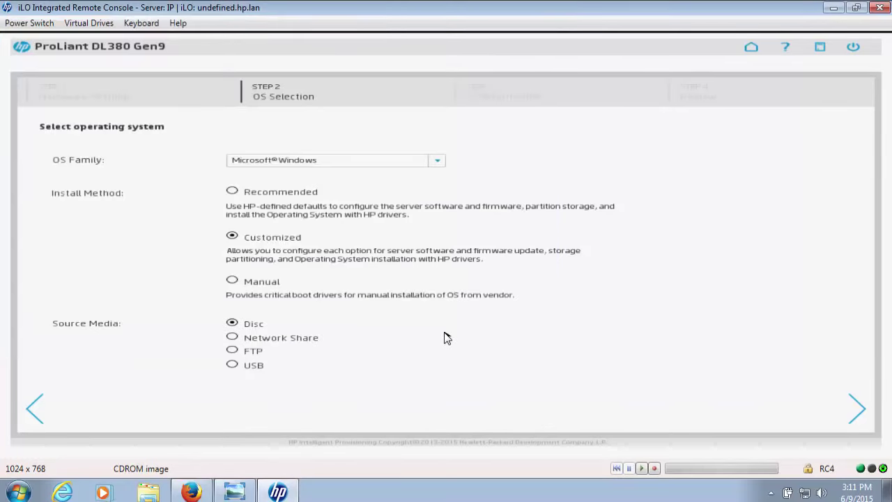
click(856, 412)
click(848, 412)
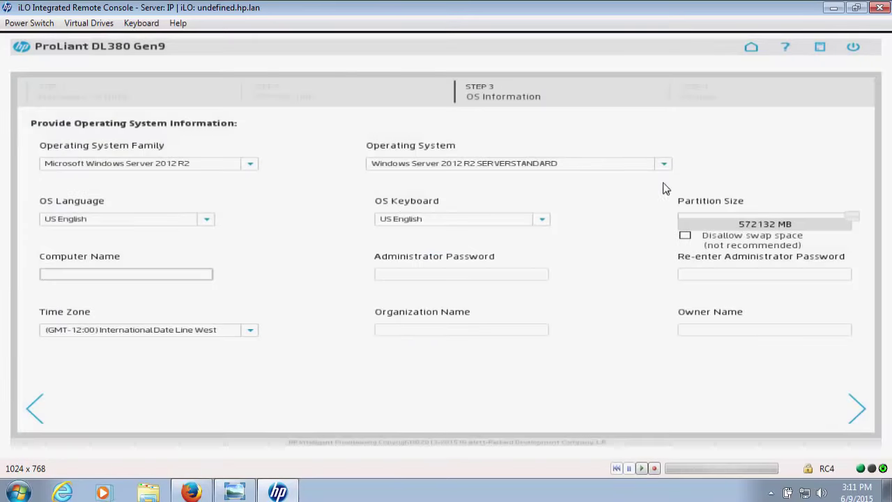
Set the operating system to Windows Server 2012 R2 SERVERDATACENTER and the computer name to IP.
click(664, 164)
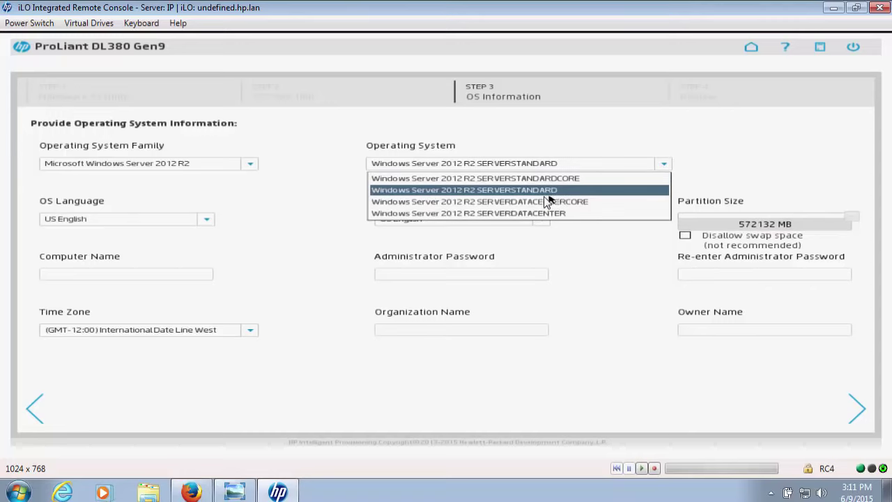
click(519, 213)
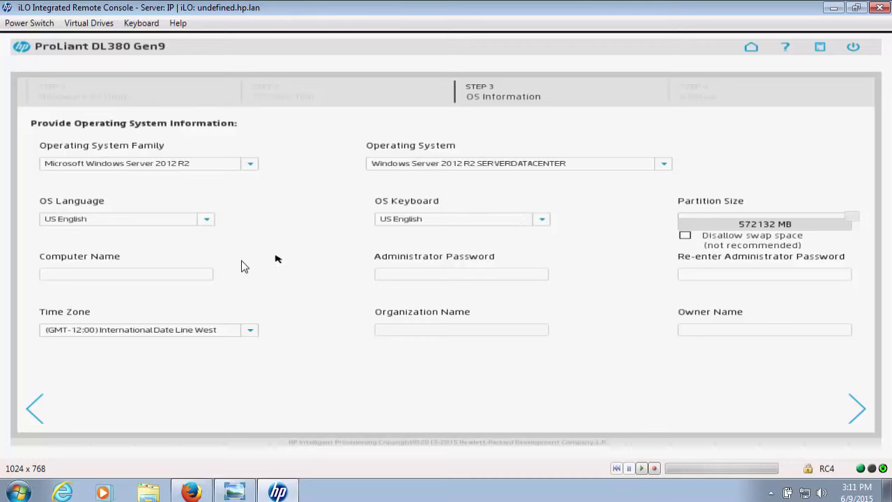
click(184, 275)
text(IP)
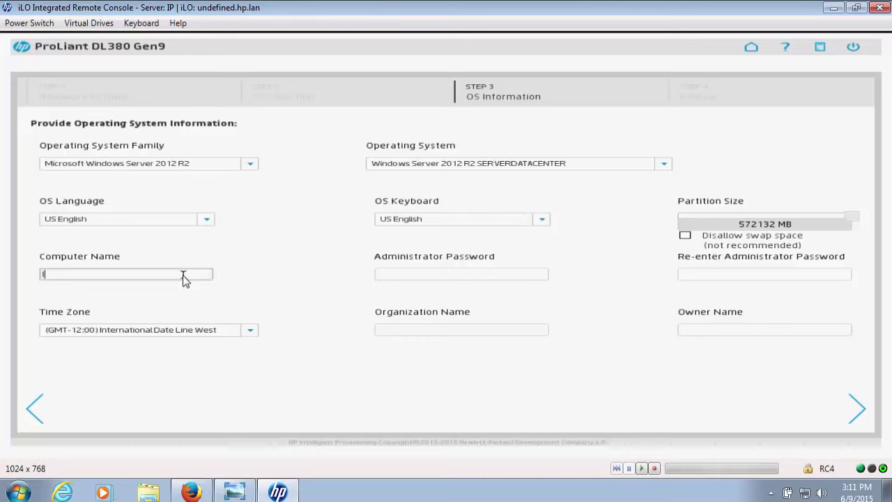
Enter the administrator password and re-enter it for confirmation.
click(401, 276)
text(********)
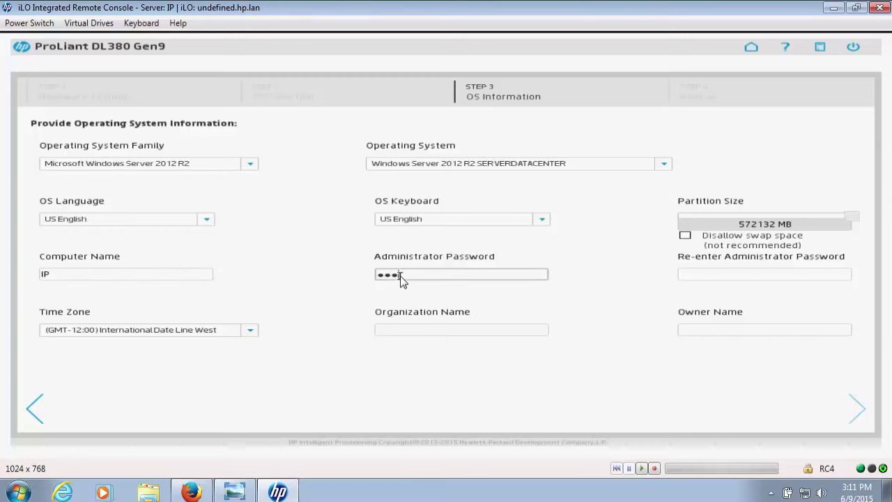
click(697, 274)
text(*********)
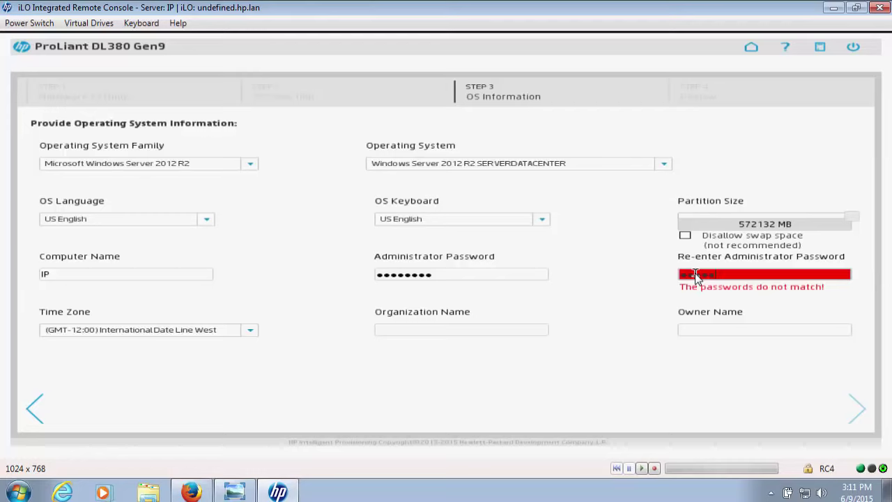
Set the organization name to Ingram Micro and the owner name to Solution Center, and start the installation from the review page.
click(397, 329)
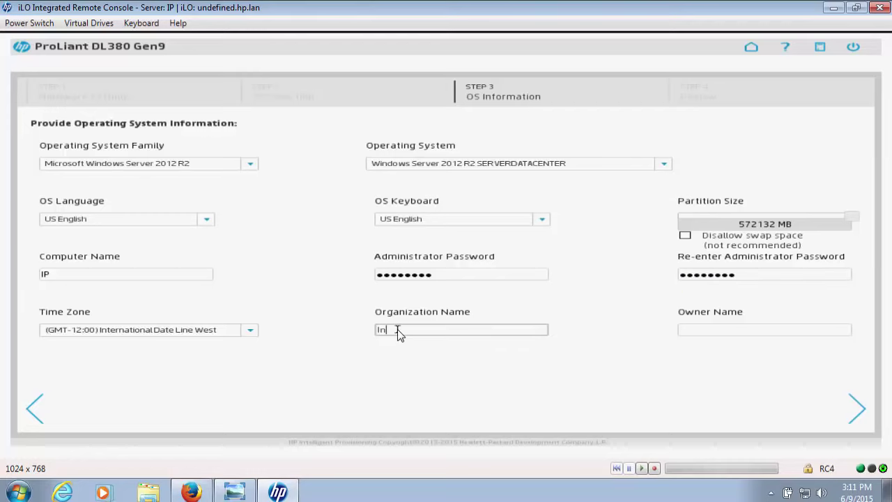
text(Ingram Micro)
click(692, 329)
text(Solut)
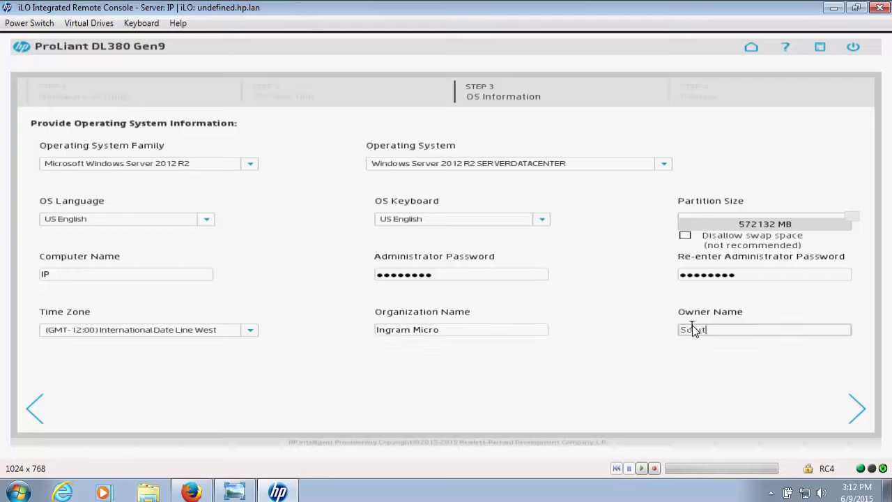
text(ion Center)
click(860, 411)
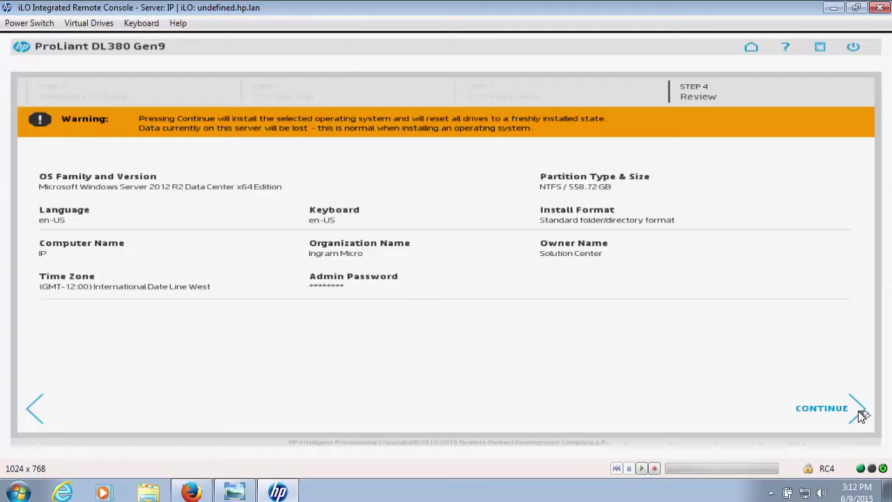
click(862, 414)
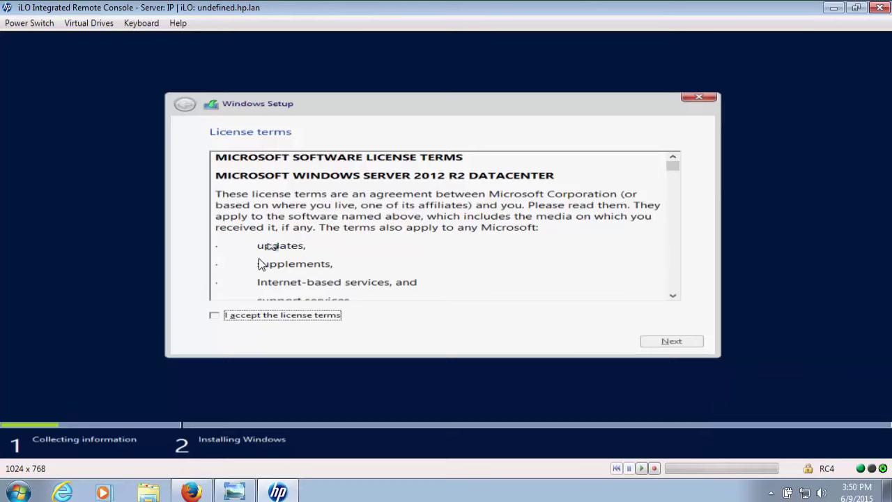
Accept the Windows Server 2012 R2 Datacenter license terms and skip entering a product key.
click(214, 317)
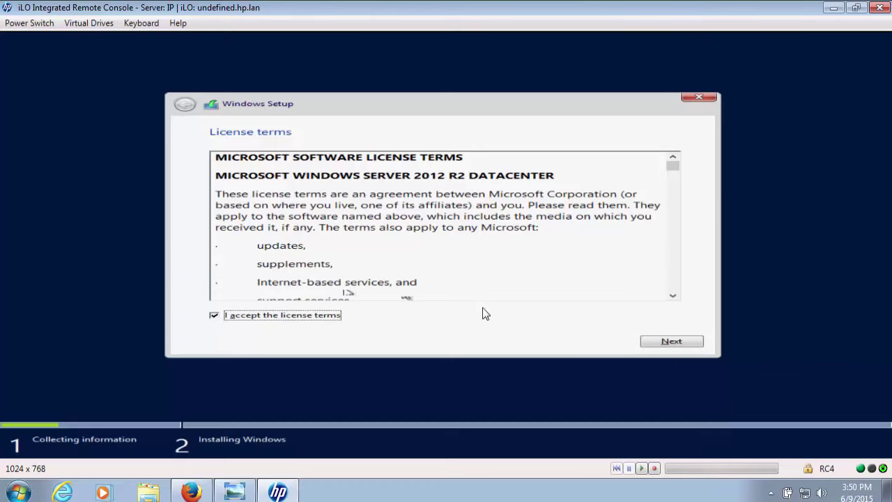
click(662, 344)
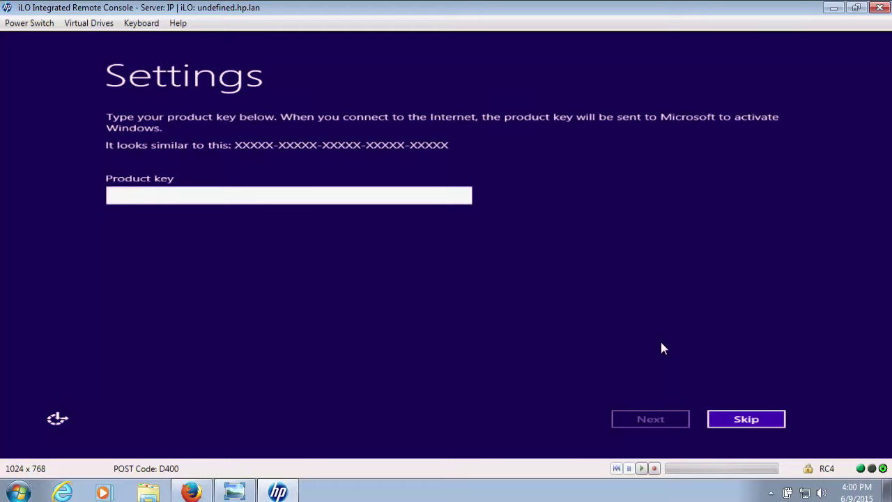
click(741, 417)
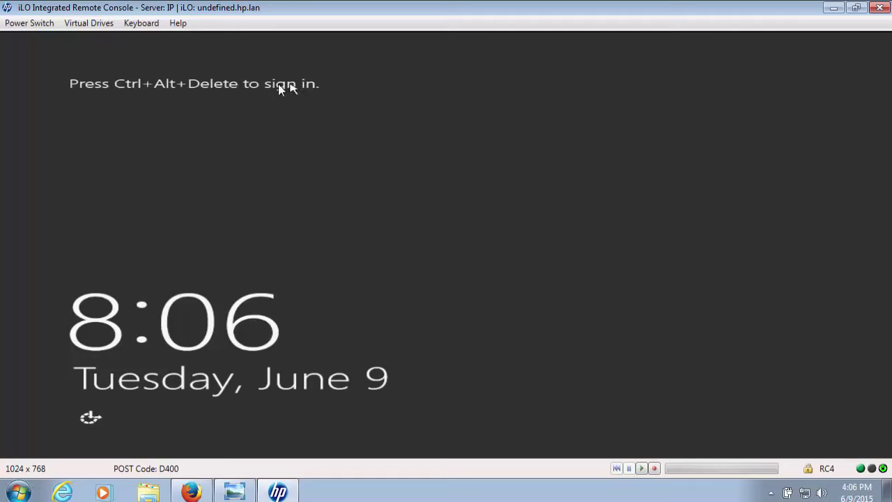
Send CTRL-ALT-DEL to the server through the remote console to reach the Administrator sign-in.
click(144, 25)
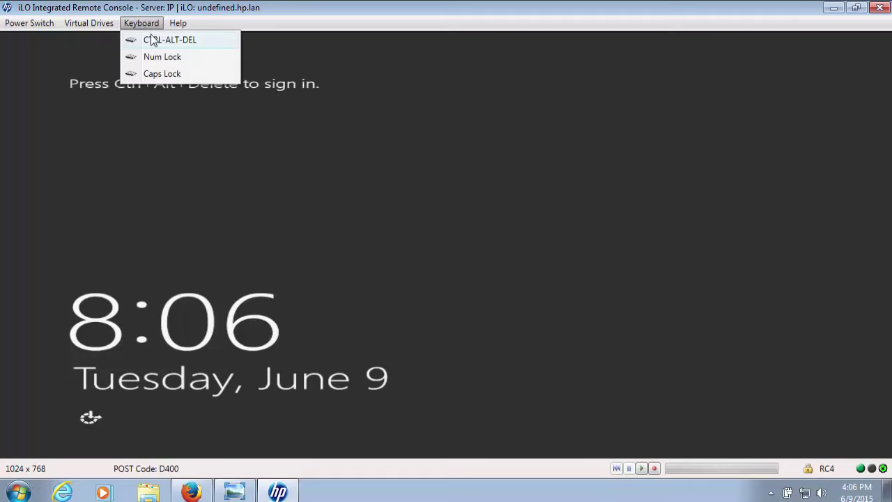
click(152, 40)
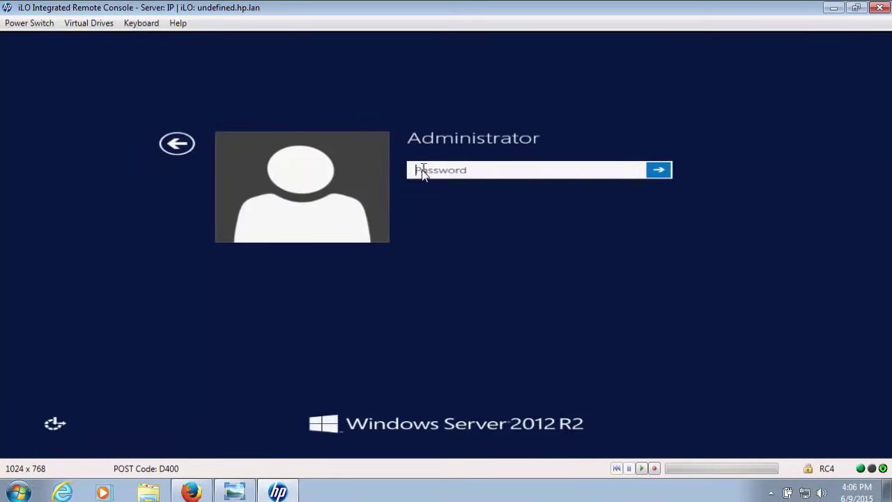
Sign in to Windows Server 2012 R2 as Administrator with the account password.
text(********)
key(Return)
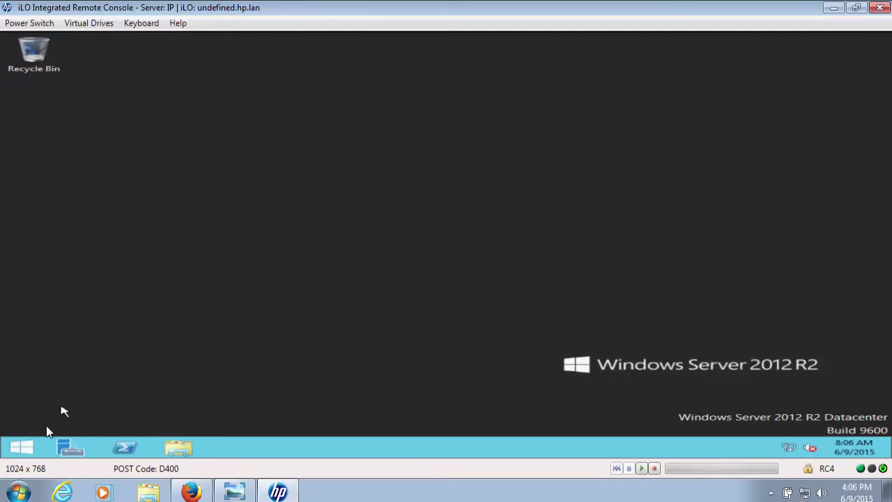
Open Device Manager in a maximized window and examine the devices listed under Storage controllers, Network adapters and Display adapters.
right_click(28, 450)
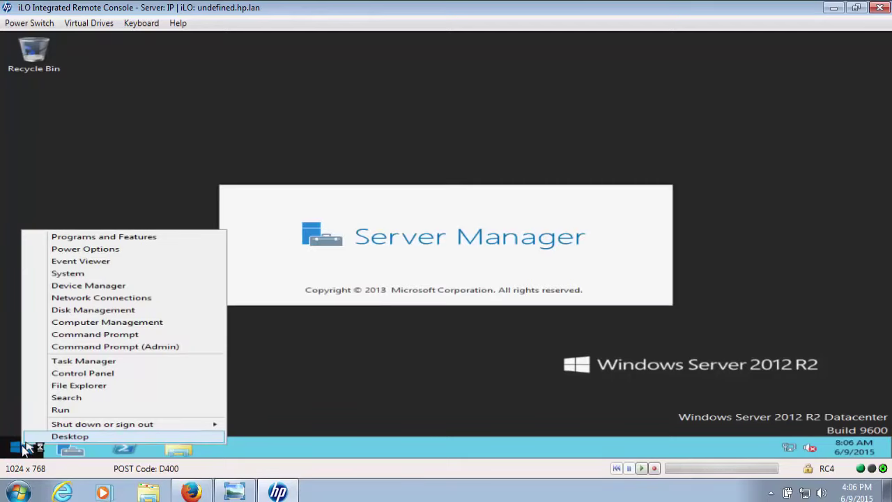
click(73, 286)
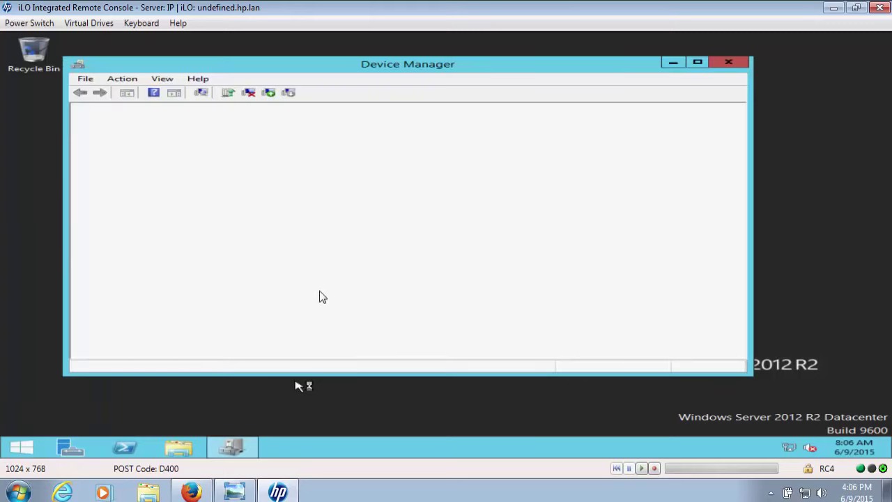
click(698, 62)
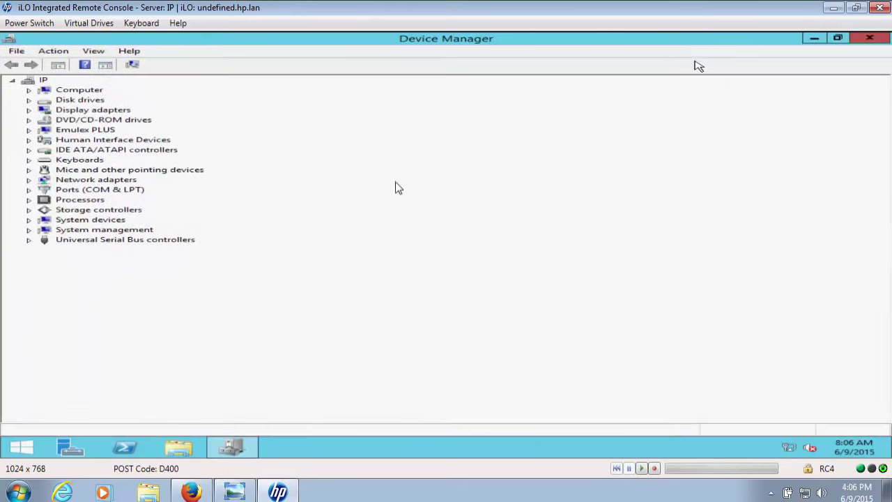
click(27, 209)
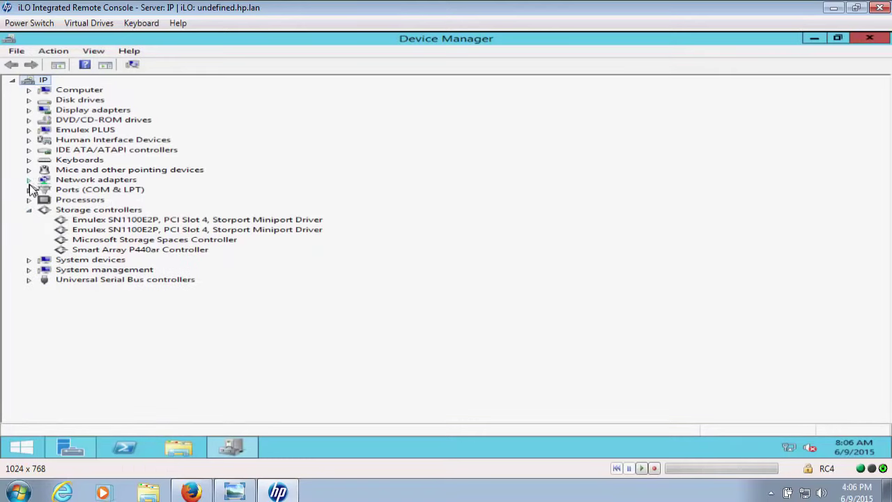
click(29, 180)
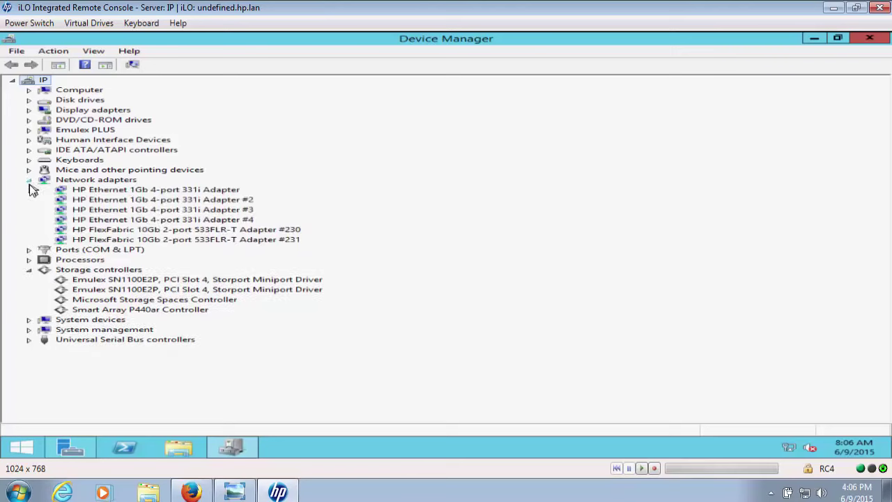
click(28, 110)
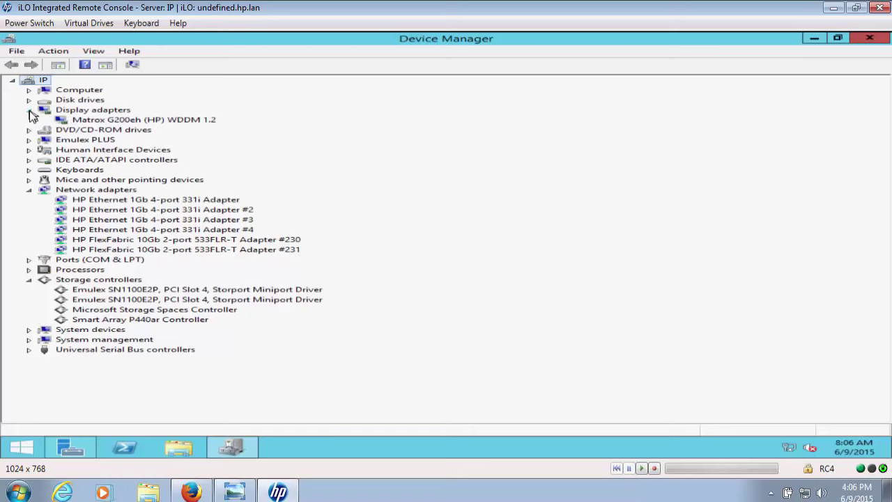